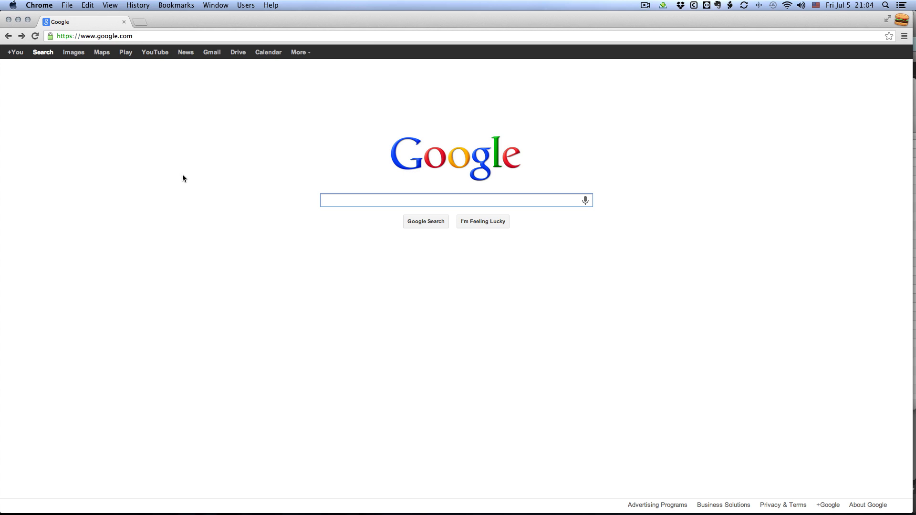
pyautogui.click(149, 36)
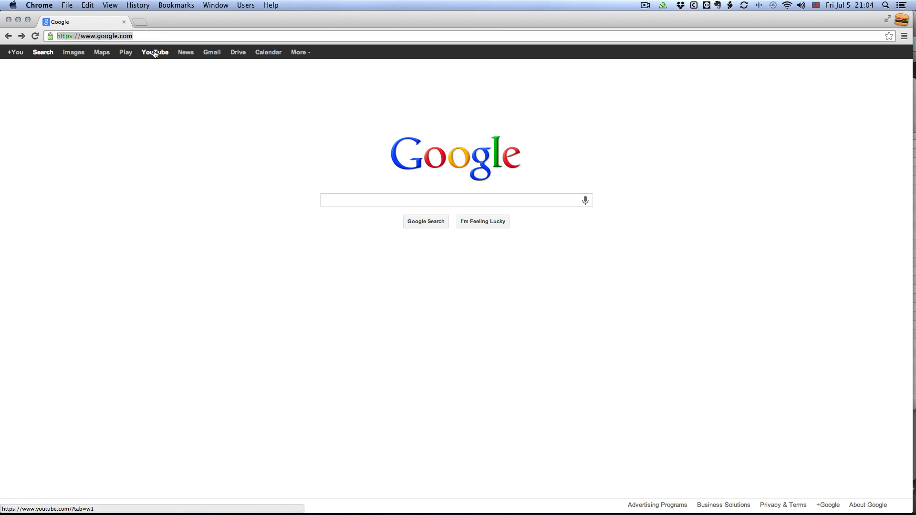
pyautogui.click(155, 52)
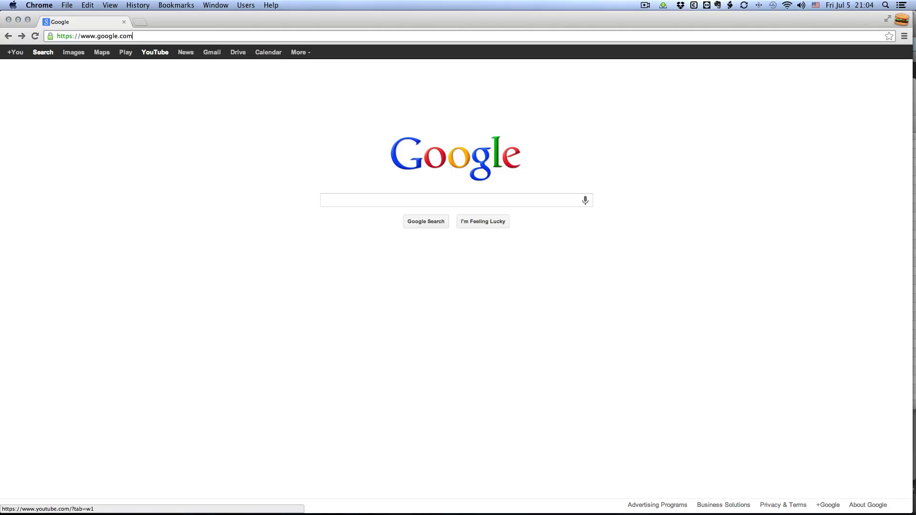
pyautogui.write('/v')
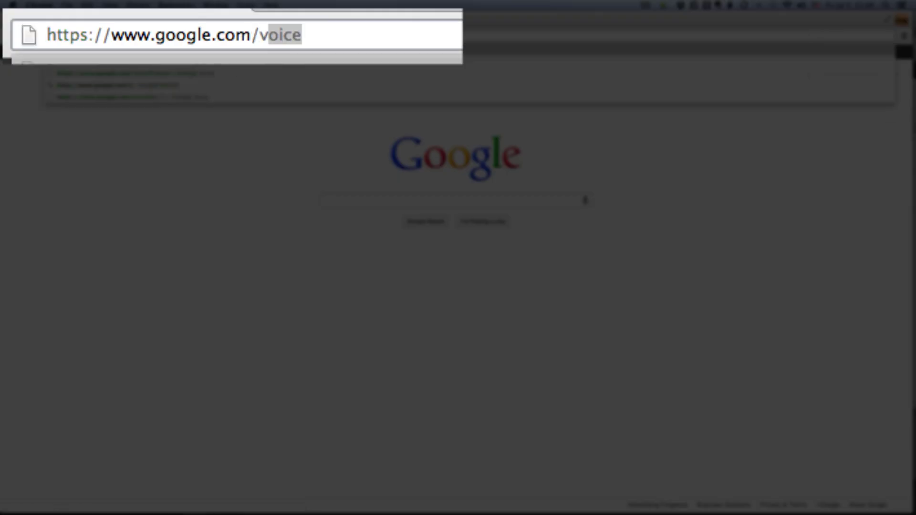
pyautogui.write('oice')
pyautogui.press('Return')
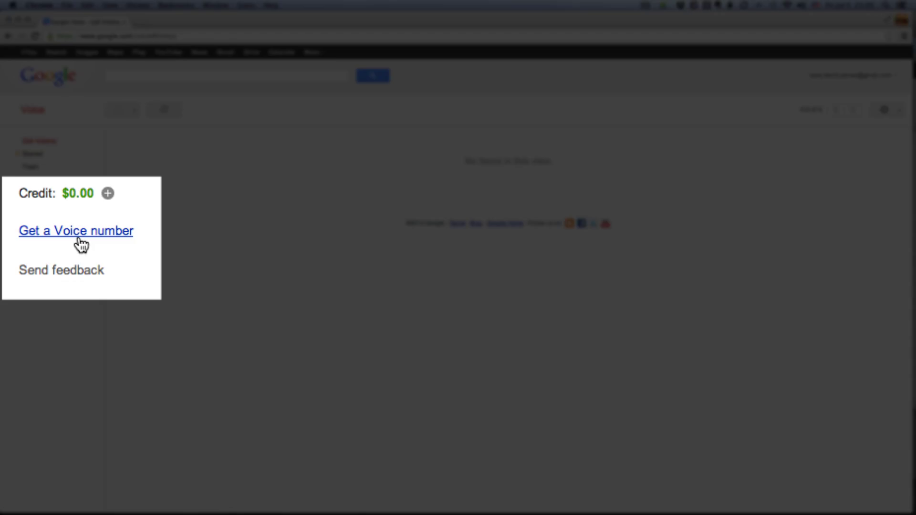
# - Request a Voice number using an existing mobile number, enter that mobile number and check its available options
pyautogui.click(51, 237)
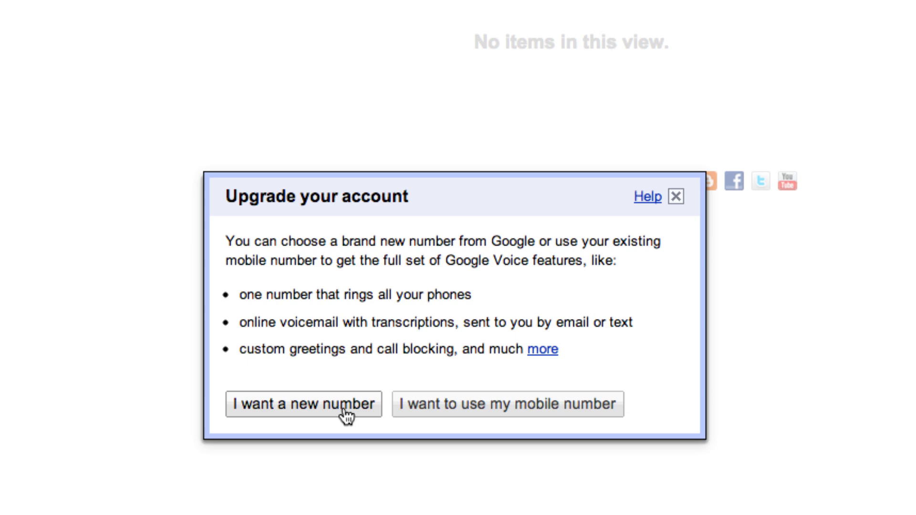
pyautogui.click(457, 407)
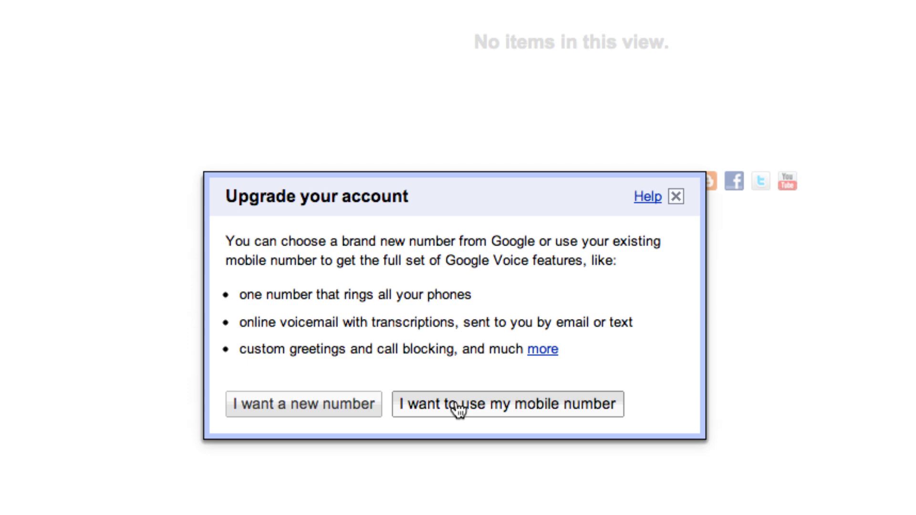
pyautogui.click(302, 342)
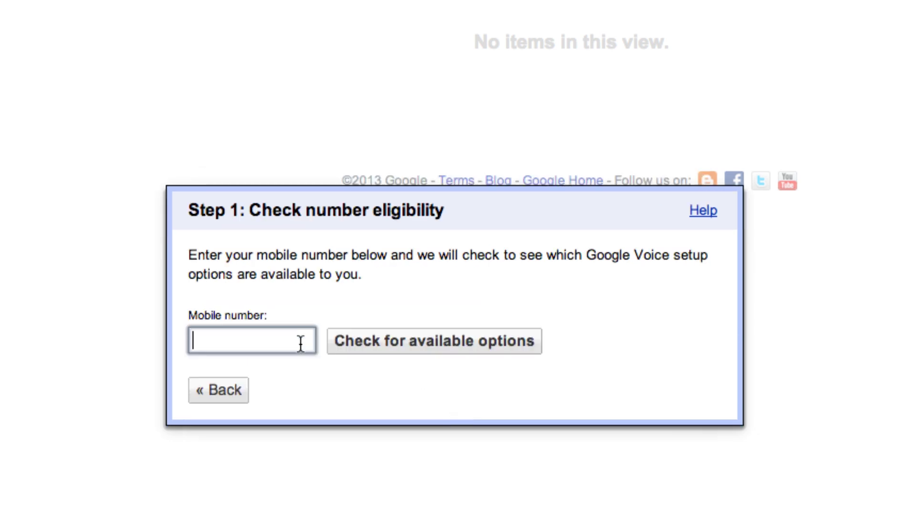
pyautogui.write('57')
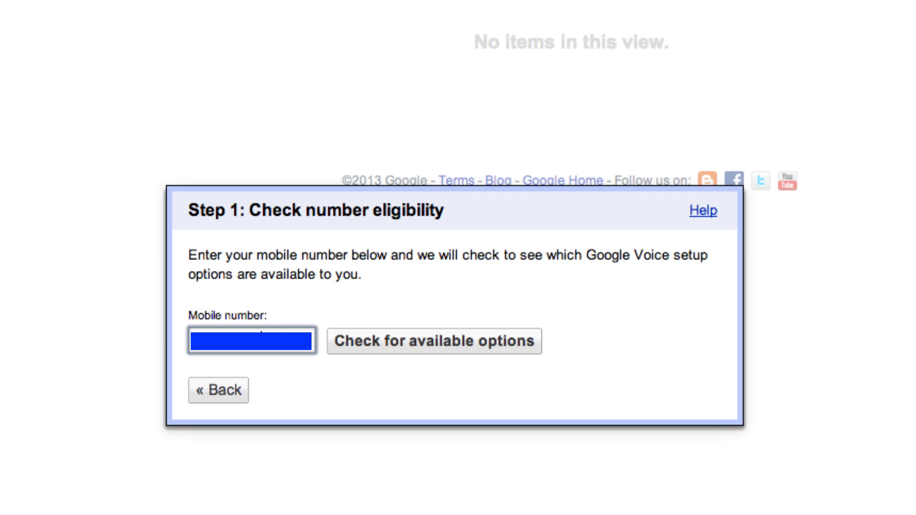
pyautogui.click(447, 340)
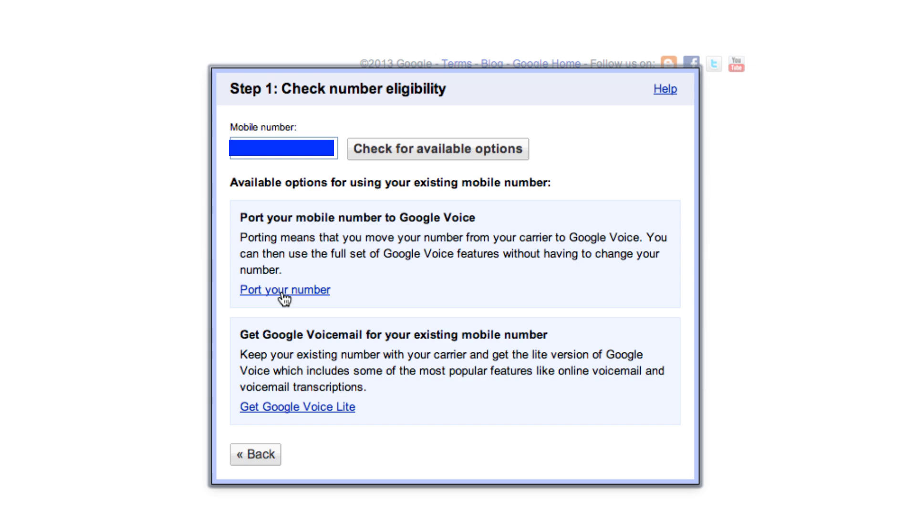
# - Choose to port the number and accept the conditions on cost, plan termination, call interruption, text message delay and number replacement
pyautogui.click(283, 292)
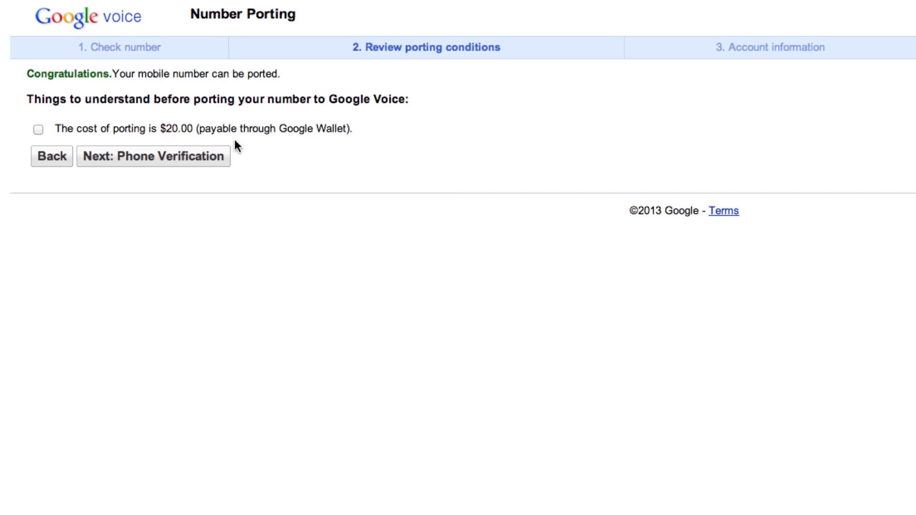
pyautogui.click(38, 128)
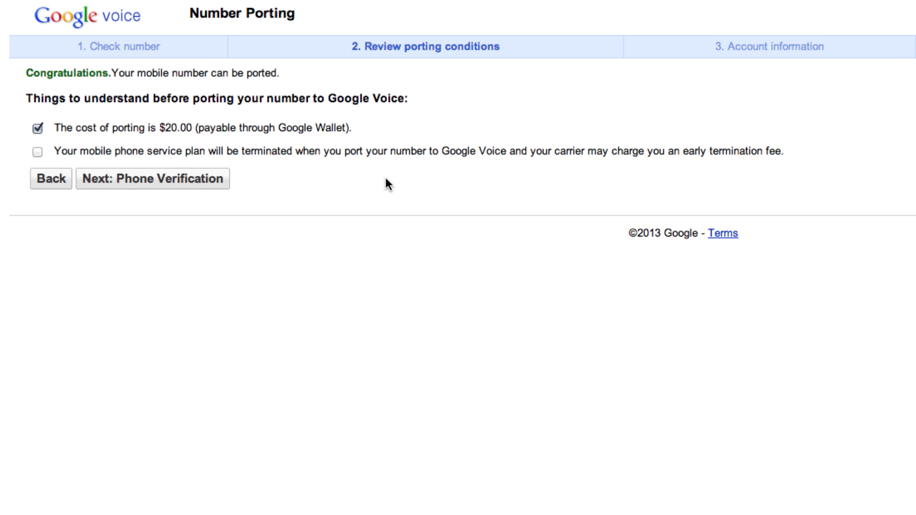
pyautogui.click(37, 152)
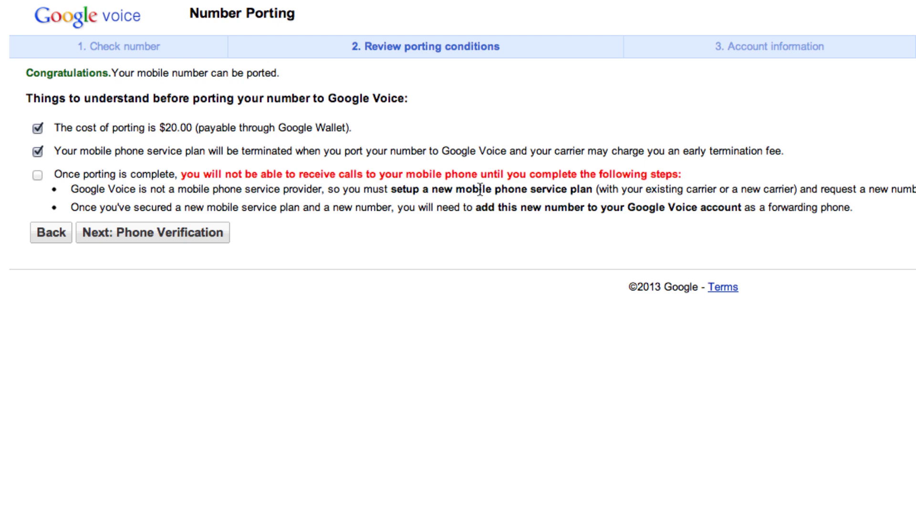
pyautogui.moveTo(183, 175); pyautogui.dragTo(694, 179)
pyautogui.click(693, 179)
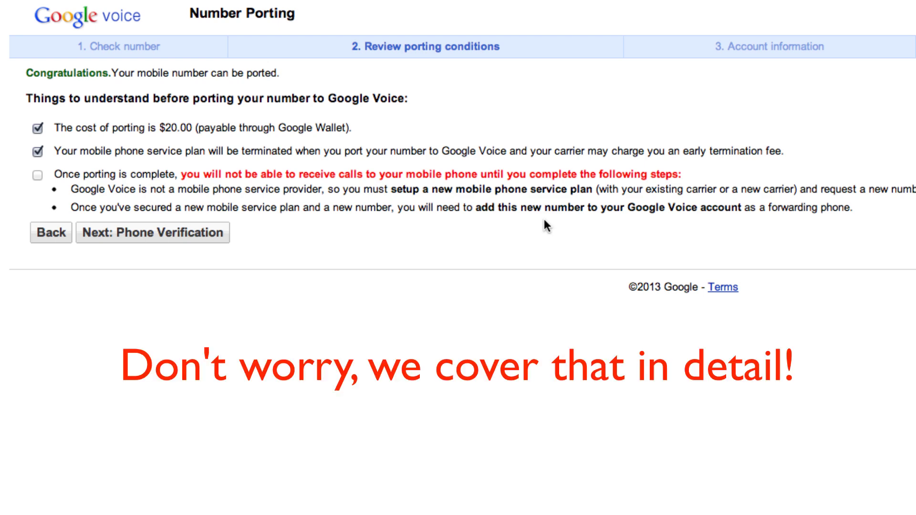
pyautogui.click(37, 175)
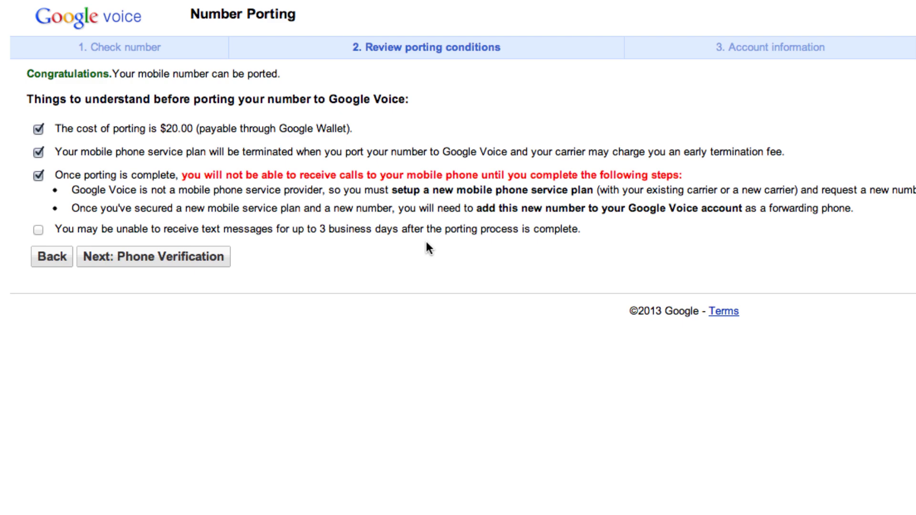
pyautogui.click(38, 230)
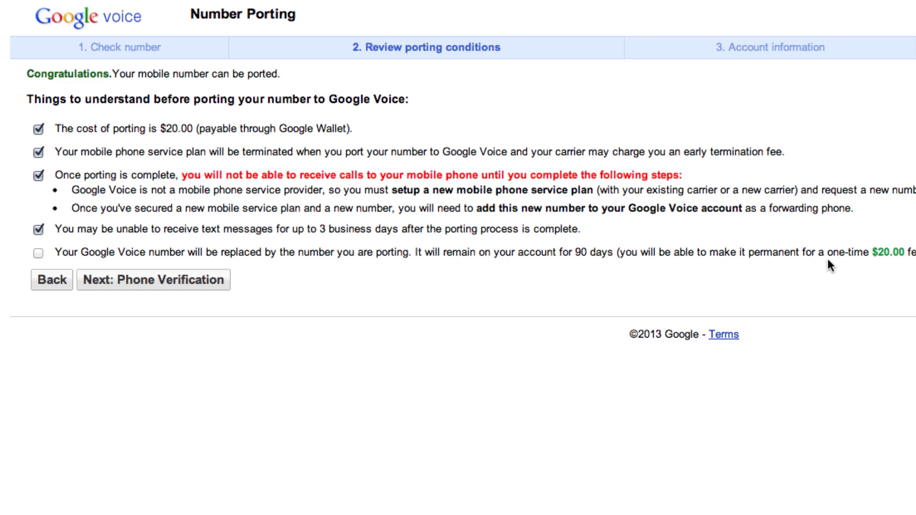
pyautogui.click(39, 253)
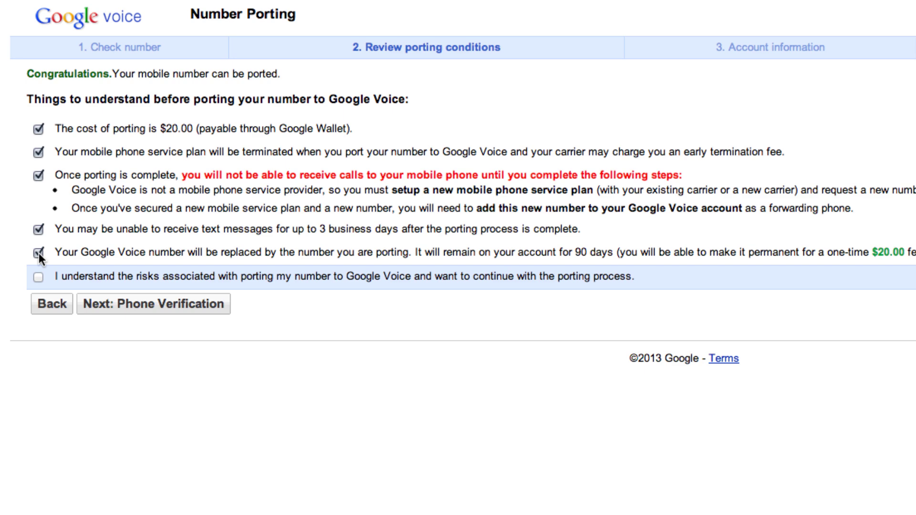
# - Acknowledge the risks of porting, continue to phone verification and request the verification call
pyautogui.click(210, 311)
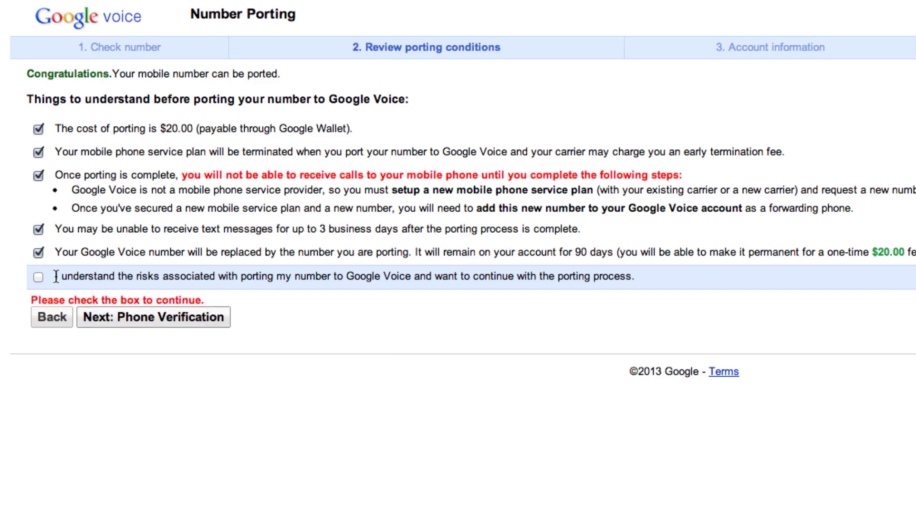
pyautogui.click(38, 277)
pyautogui.click(193, 318)
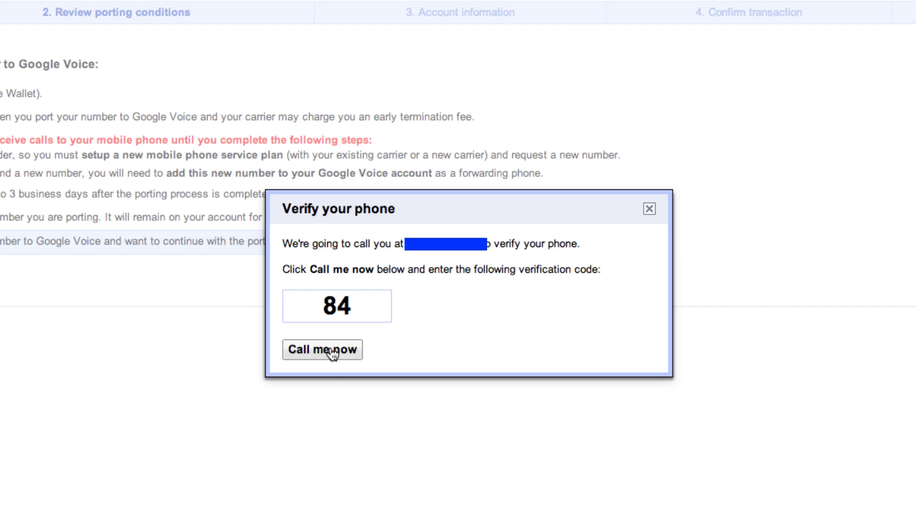
pyautogui.click(315, 349)
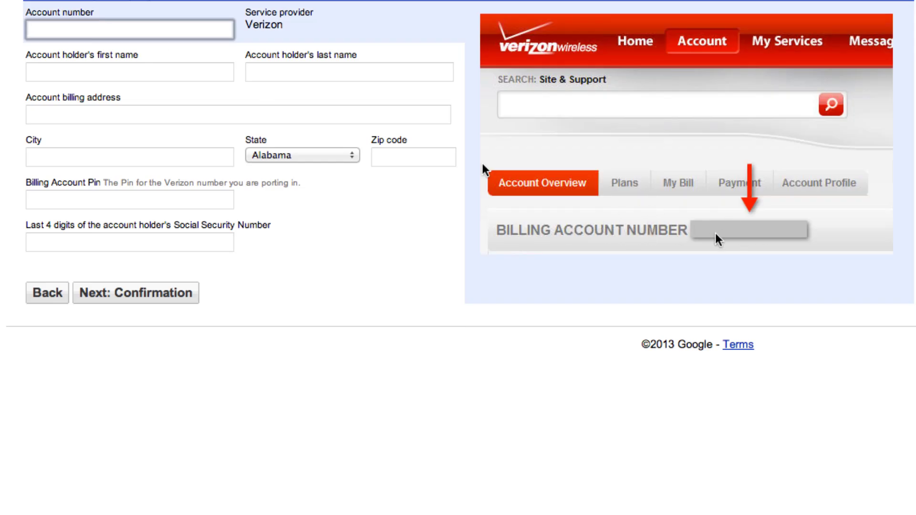
# - Review the account holder name, billing address and Social Security Number fields of the account information form, and the Checkout stage
pyautogui.click(153, 65)
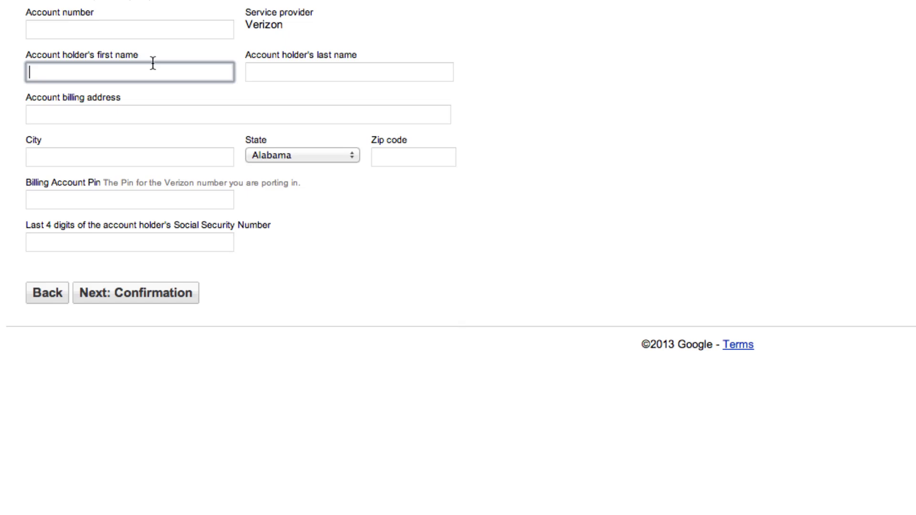
pyautogui.click(274, 68)
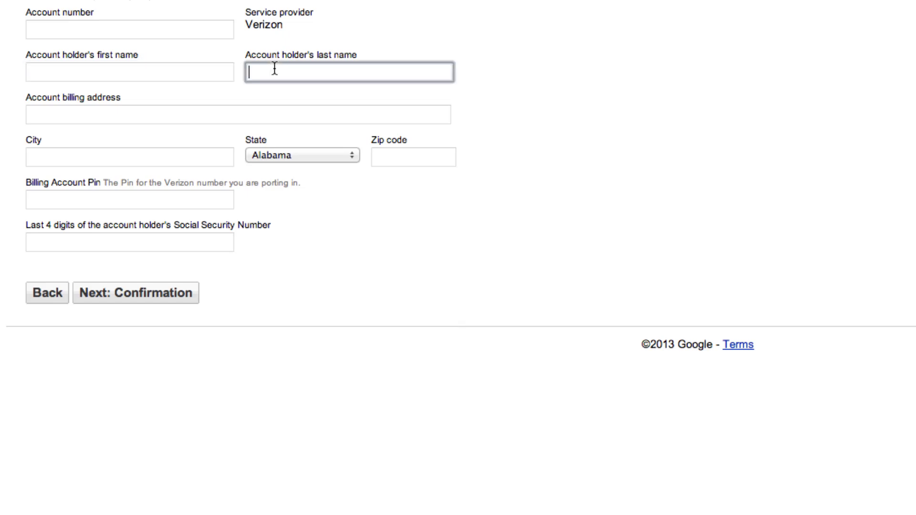
pyautogui.click(142, 123)
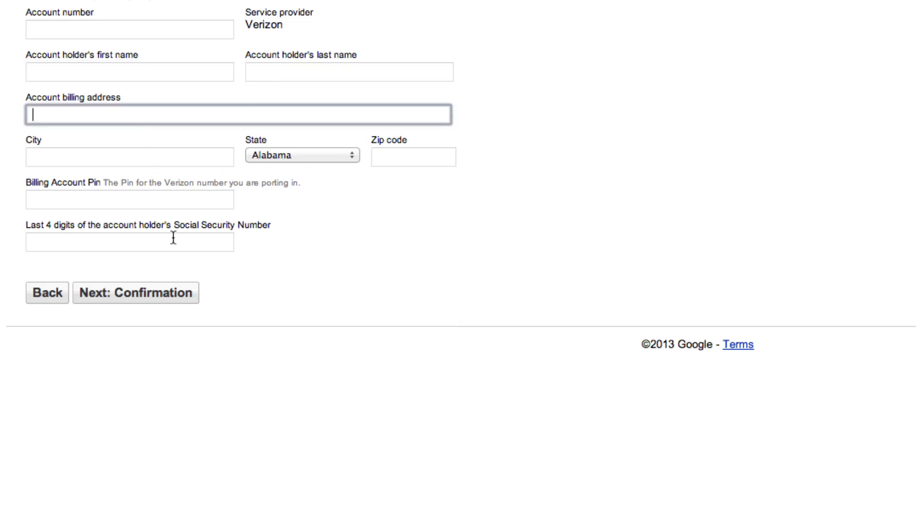
pyautogui.click(113, 240)
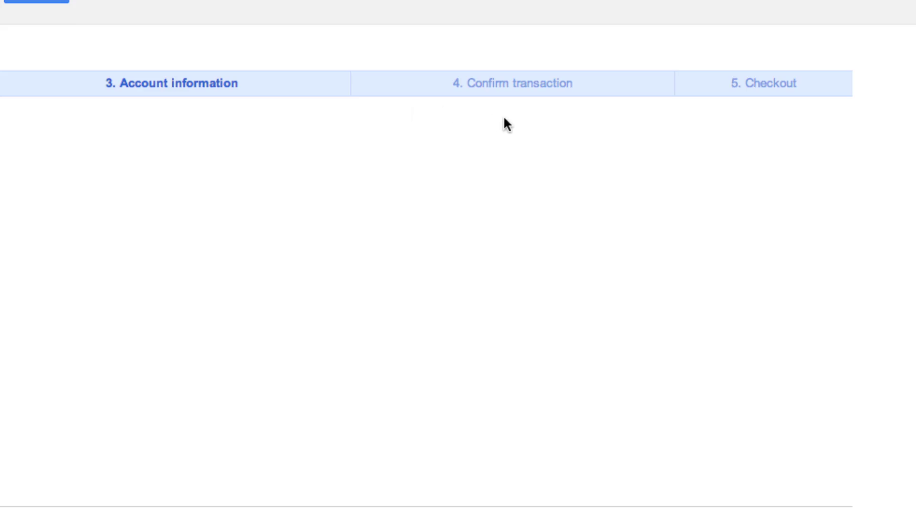
pyautogui.moveTo(812, 86); pyautogui.dragTo(724, 82)
pyautogui.click(663, 127)
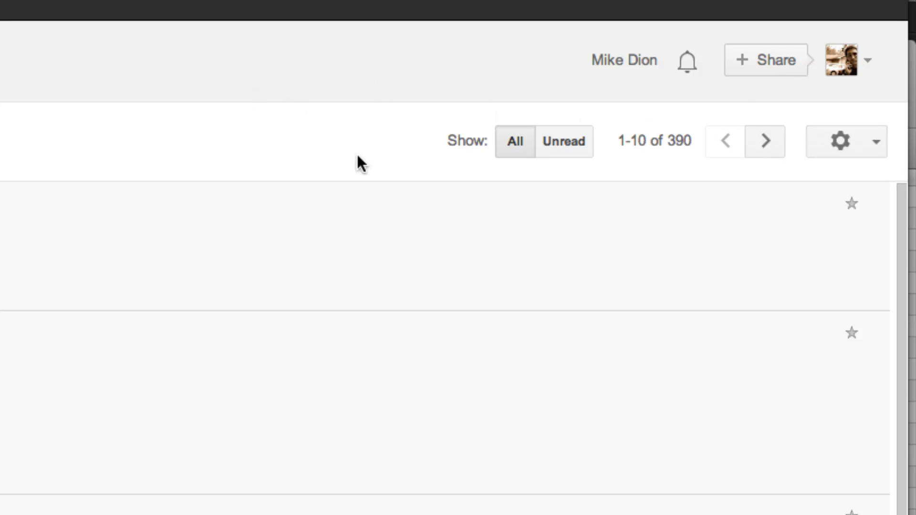
# - Open the Google Voice phone settings and fill in a new forwarding phone named Tardis with its mobile number
pyautogui.click(871, 142)
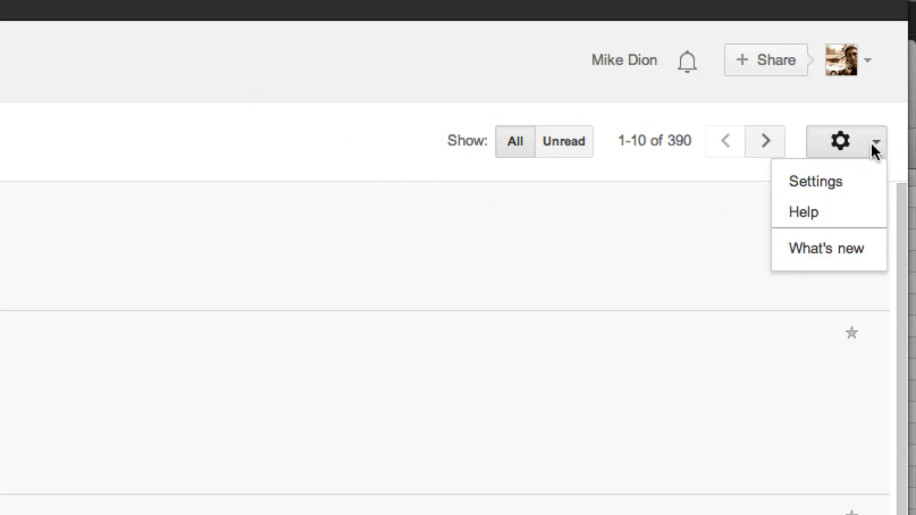
pyautogui.click(839, 183)
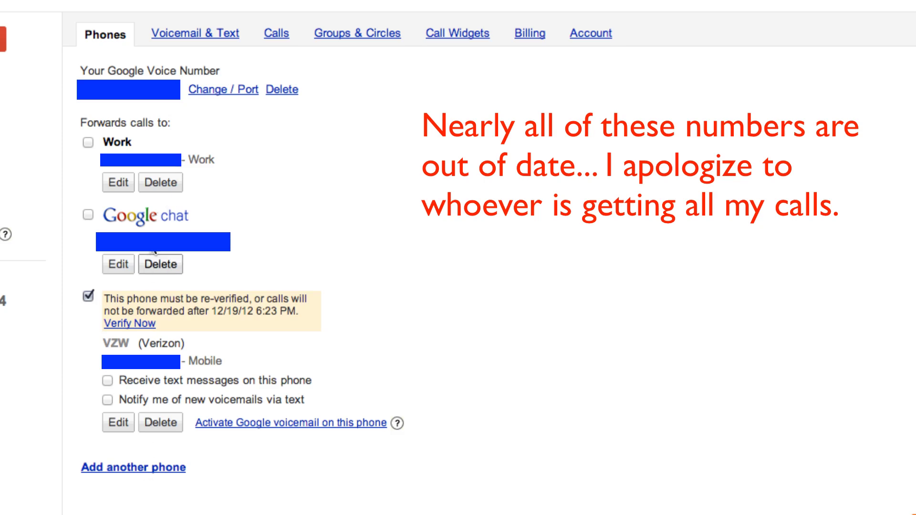
pyautogui.click(138, 470)
pyautogui.write('T')
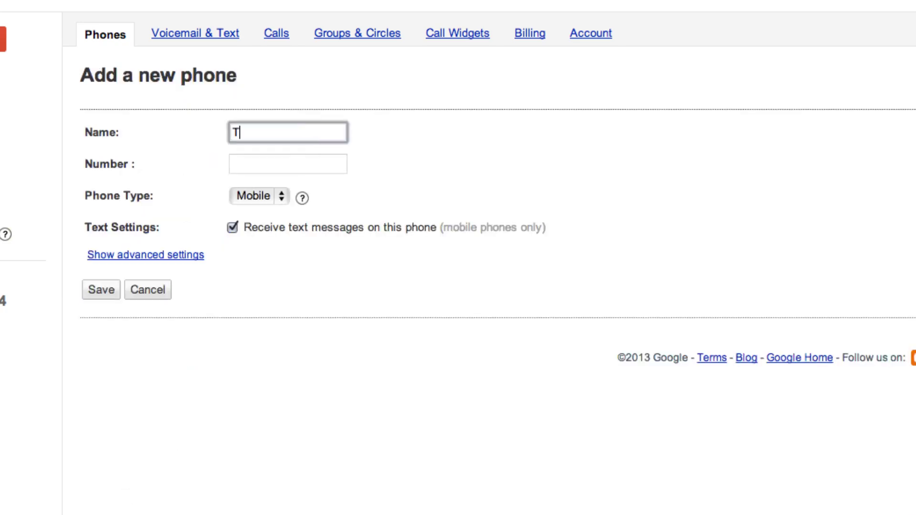
pyautogui.write('ardis')
pyautogui.click(320, 159)
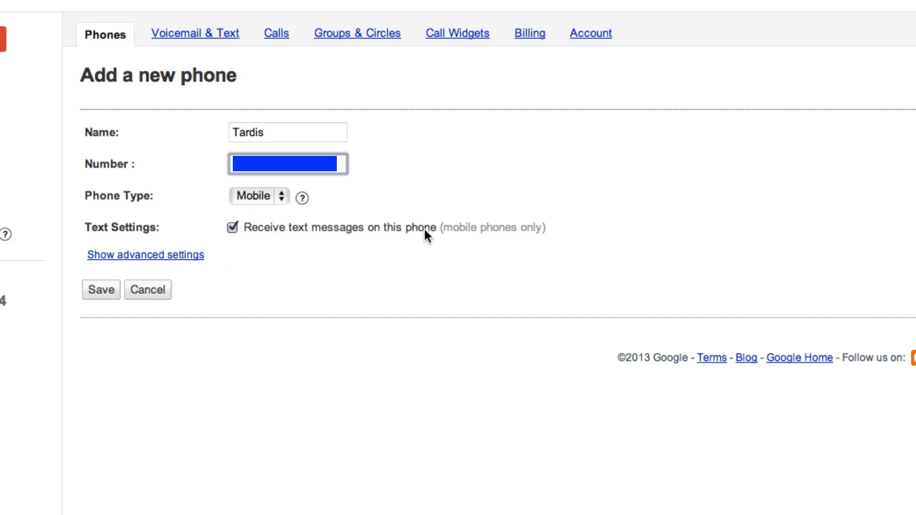
# - Give the Tardis phone a custom weekday schedule that blocks ringing from 9:00am to 5:00pm, save it and dismiss the number-in-use dialog
pyautogui.click(198, 253)
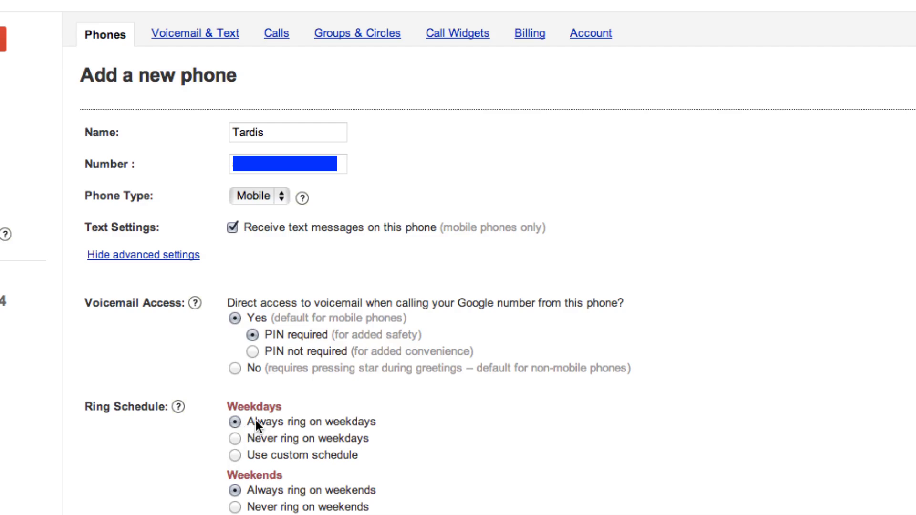
pyautogui.click(234, 455)
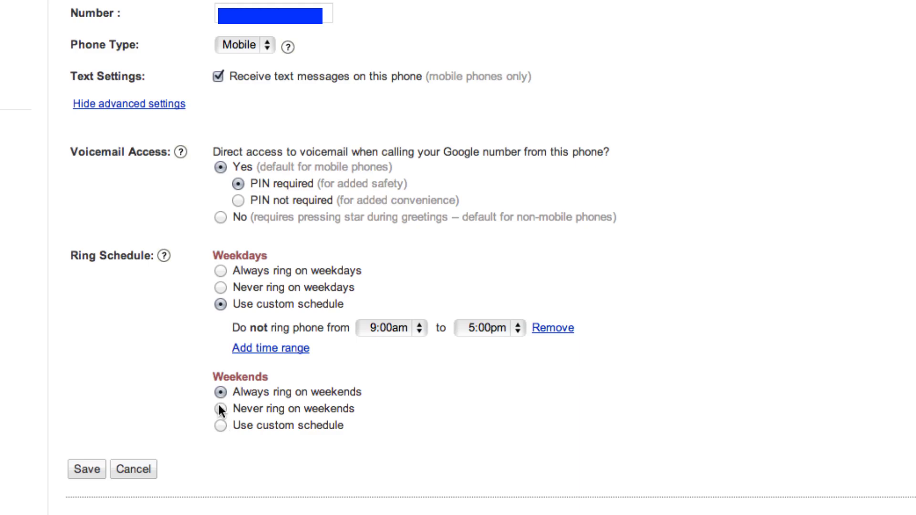
pyautogui.click(74, 470)
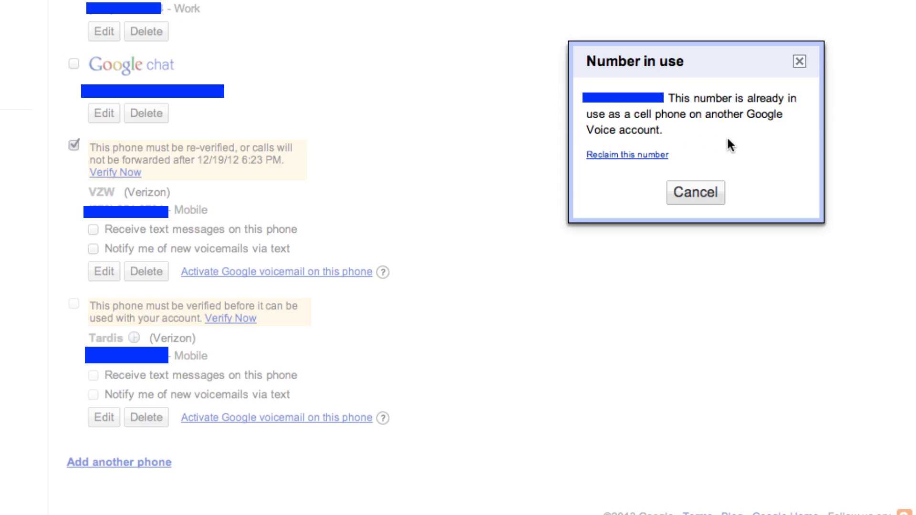
pyautogui.click(704, 202)
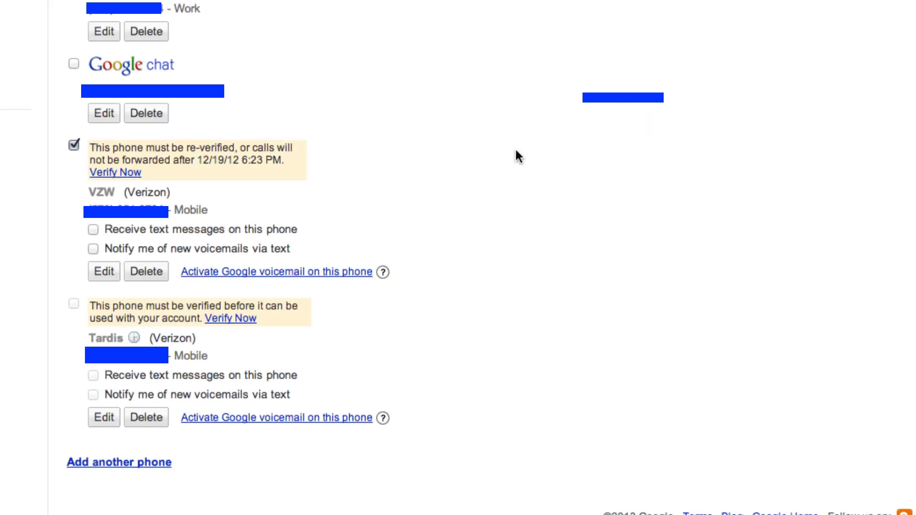